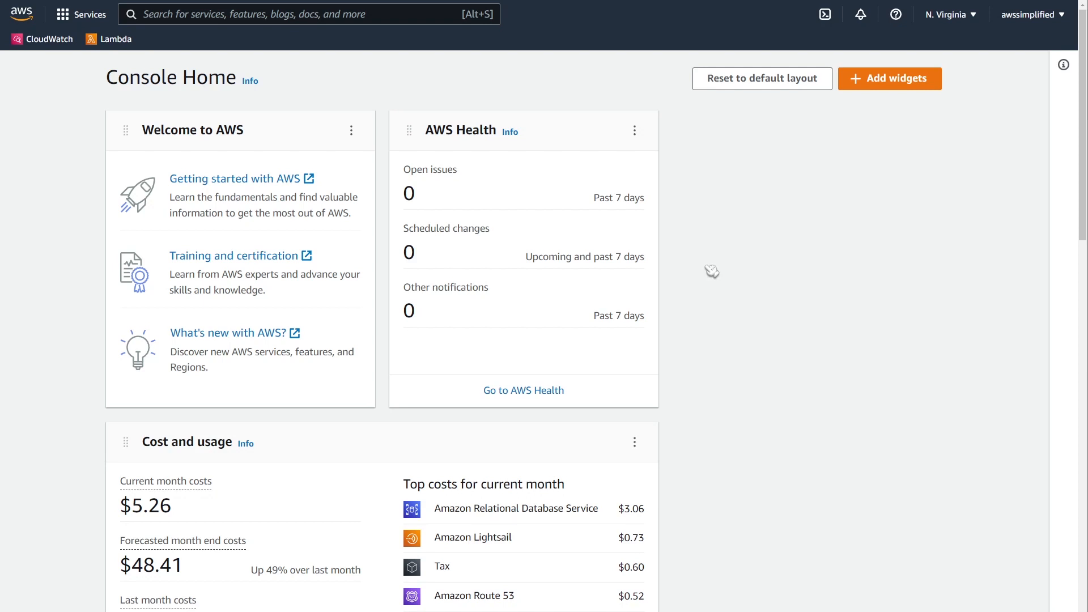
Find the IAM service and open its dashboard
left_click(312, 18)
type("iam")
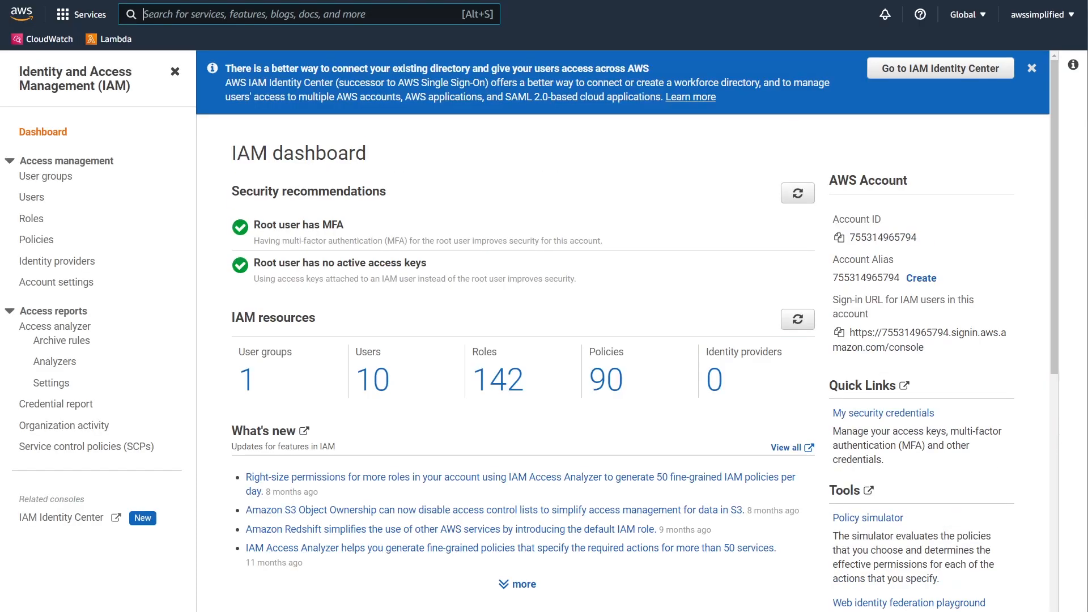
Switch to the IAM user's console session and check access to the Billing Dashboard from the account options
key("alt+Tab")
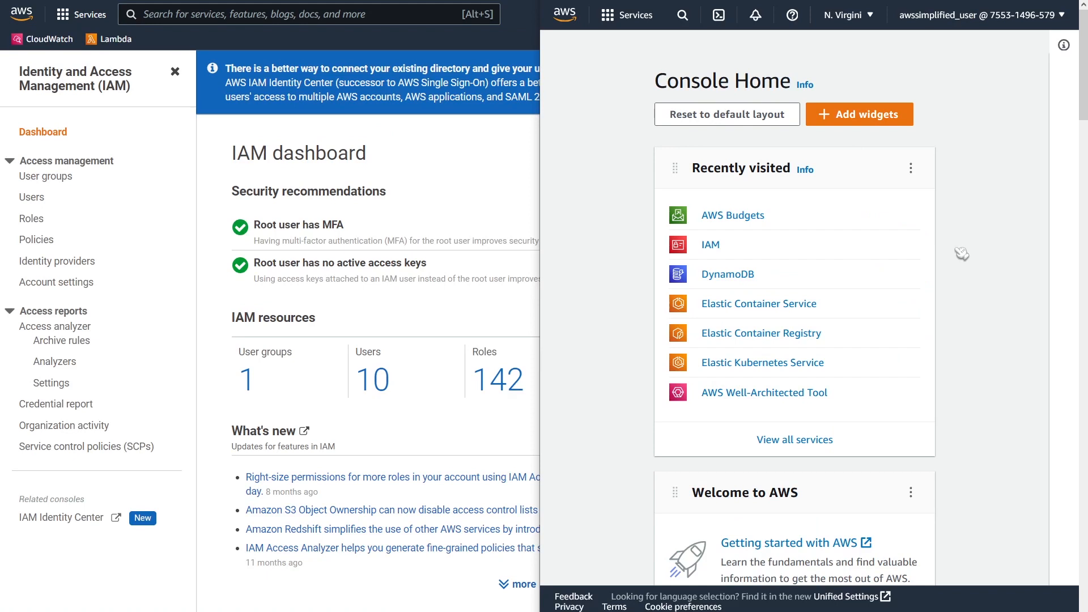
left_click(936, 22)
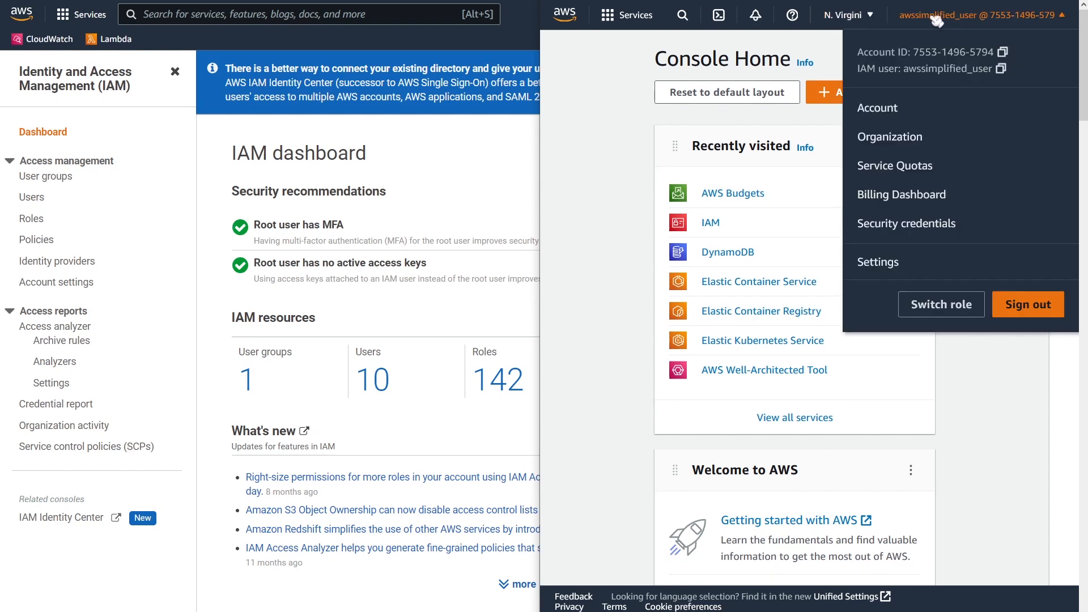
left_click(909, 206)
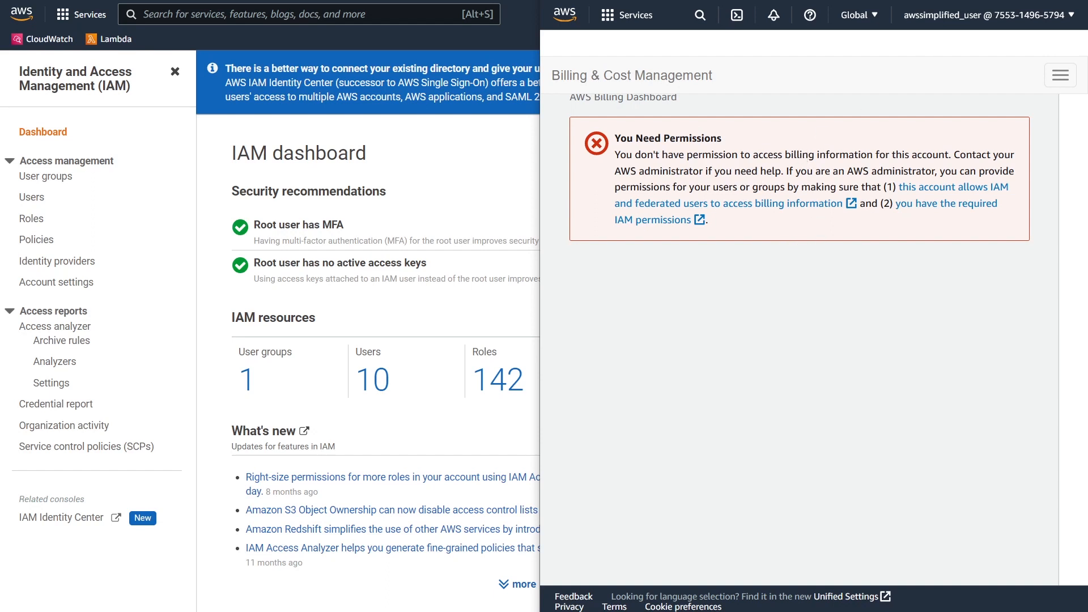
left_click(1014, 0)
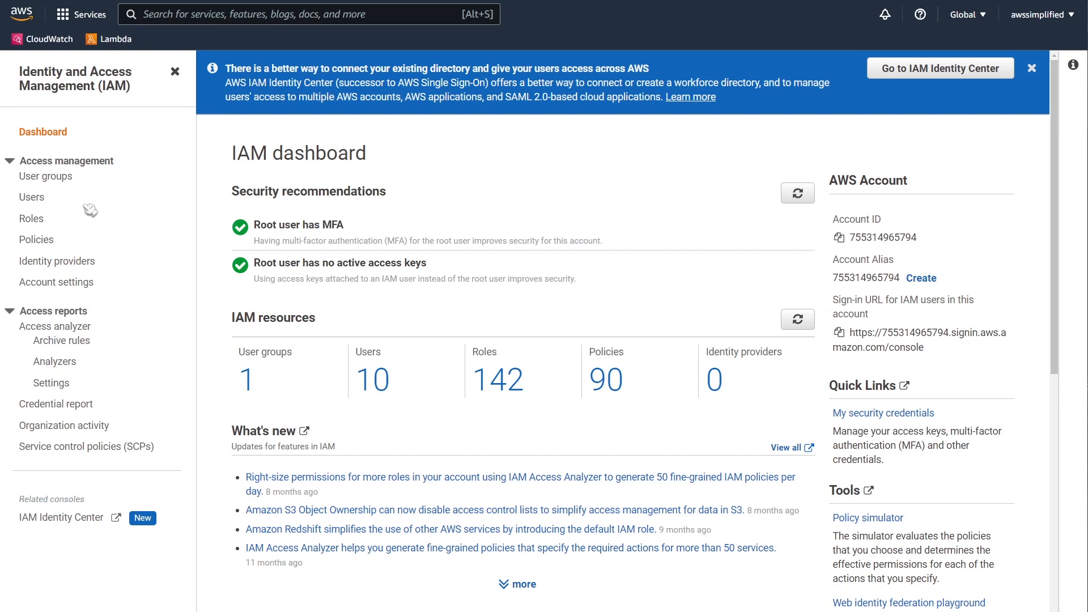
Open the IAM user awssimplified_user from the users list and review its attached permissions policies
left_click(31, 199)
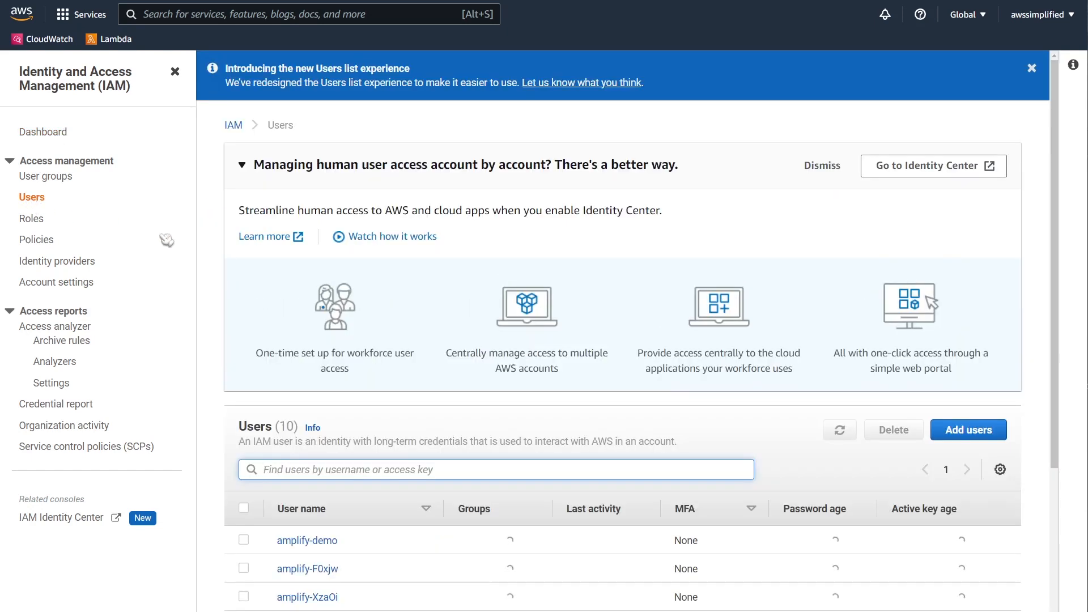
scroll(350, 339, "down", 3)
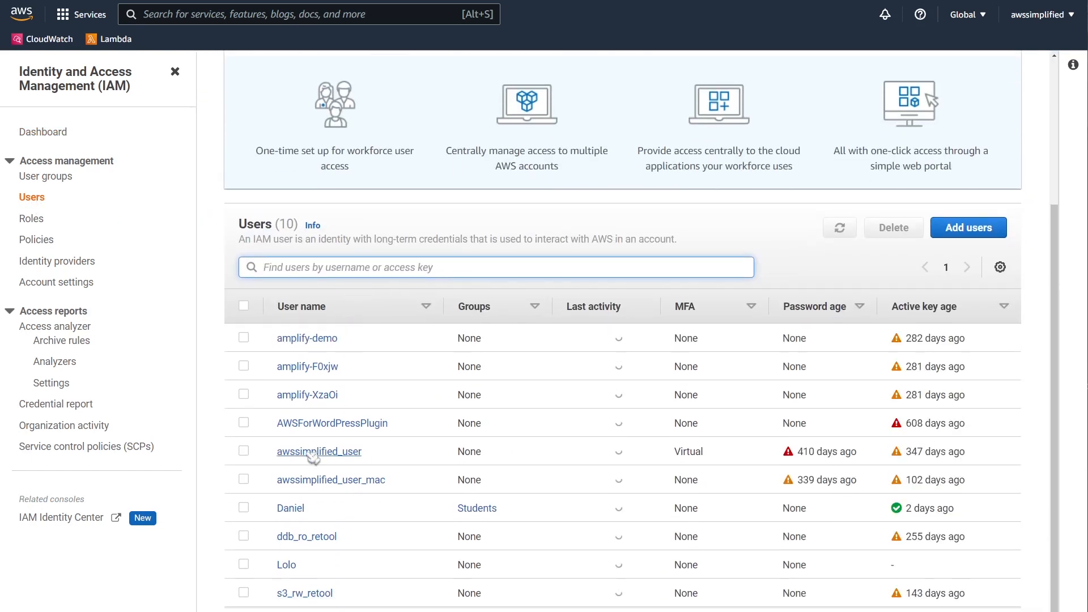
left_click(332, 461)
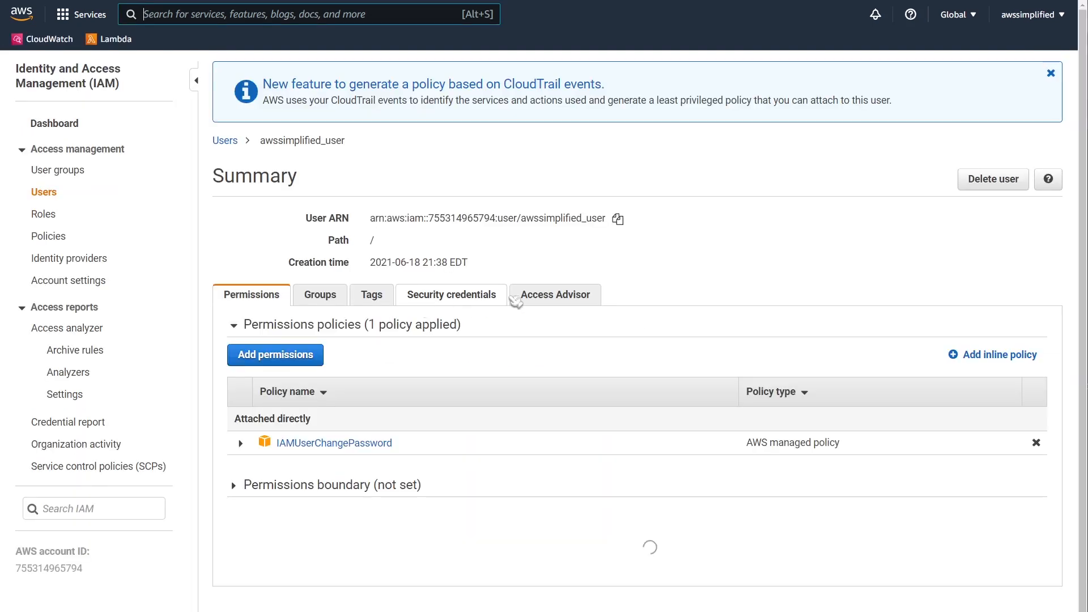
scroll(584, 282, "down", 1)
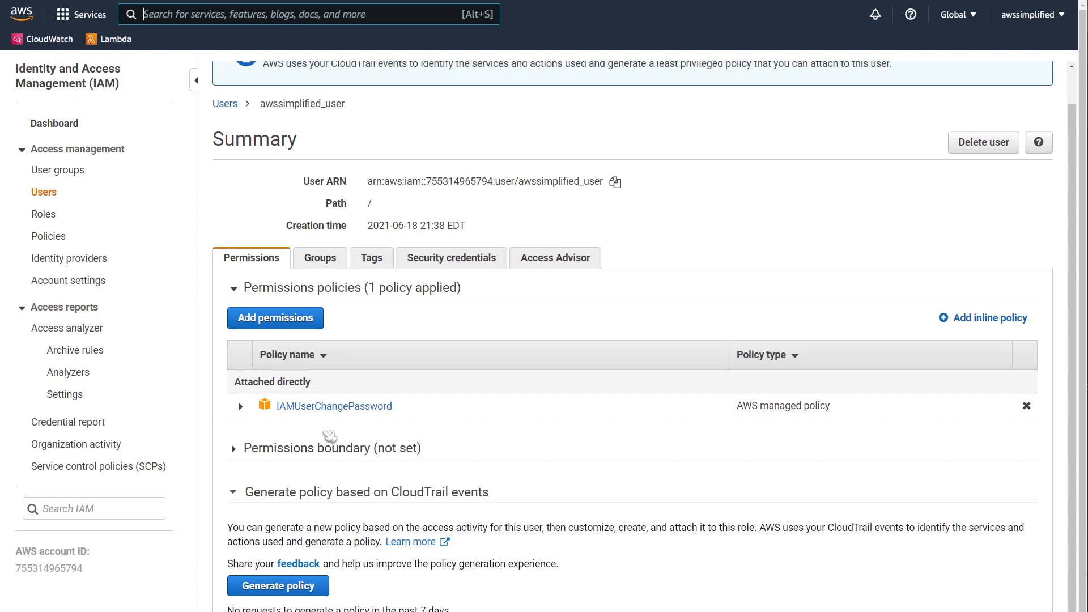
scroll(330, 437, "up", 1)
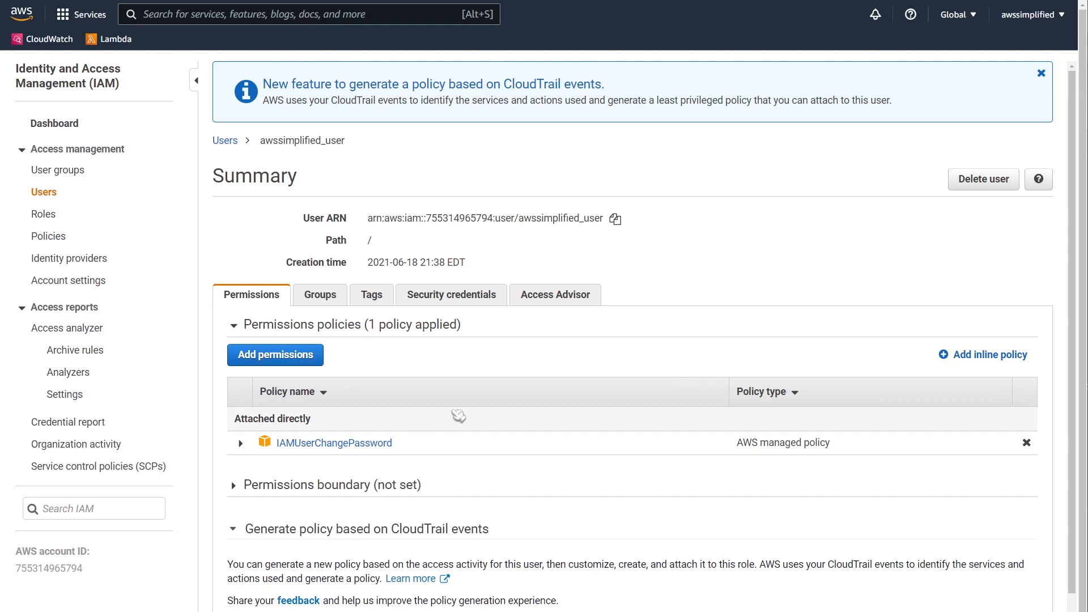
Start an inline policy for awssimplified_user in the visual editor and choose Billing as its service
left_click(957, 358)
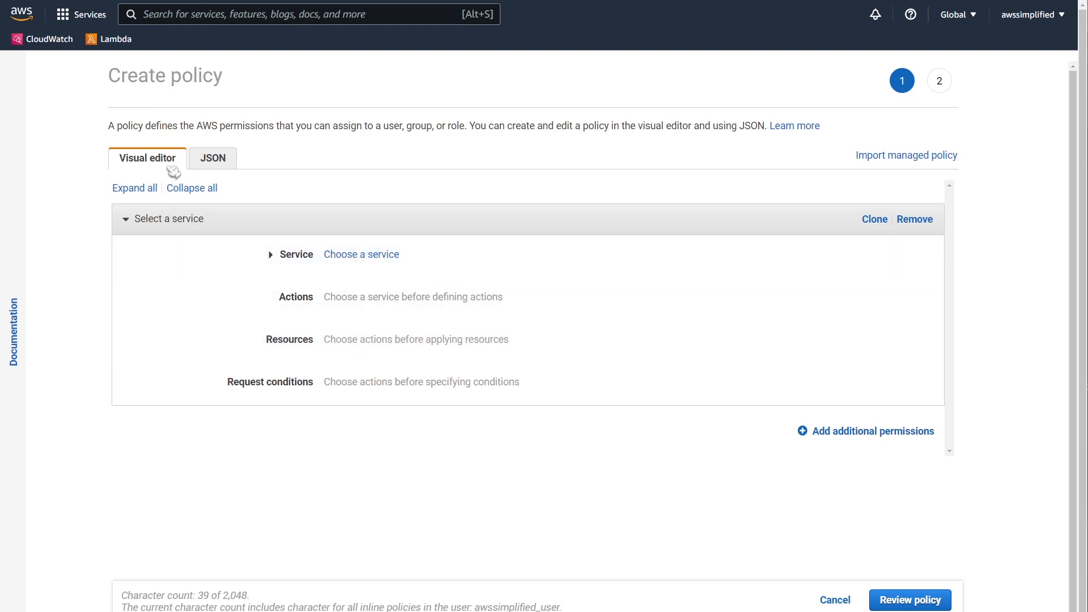
left_click(213, 159)
left_click(164, 161)
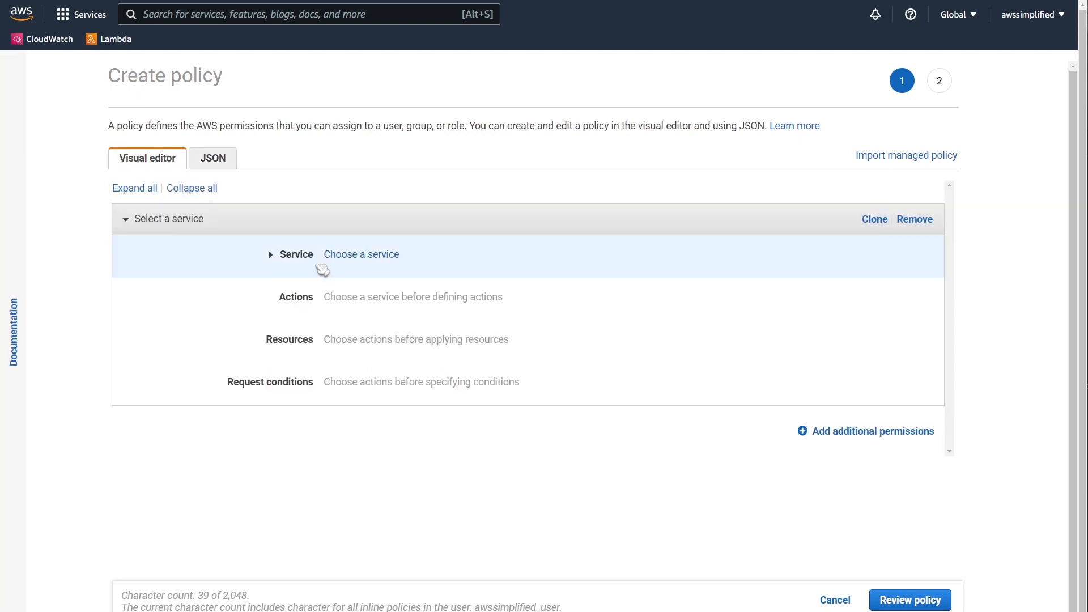
left_click(388, 255)
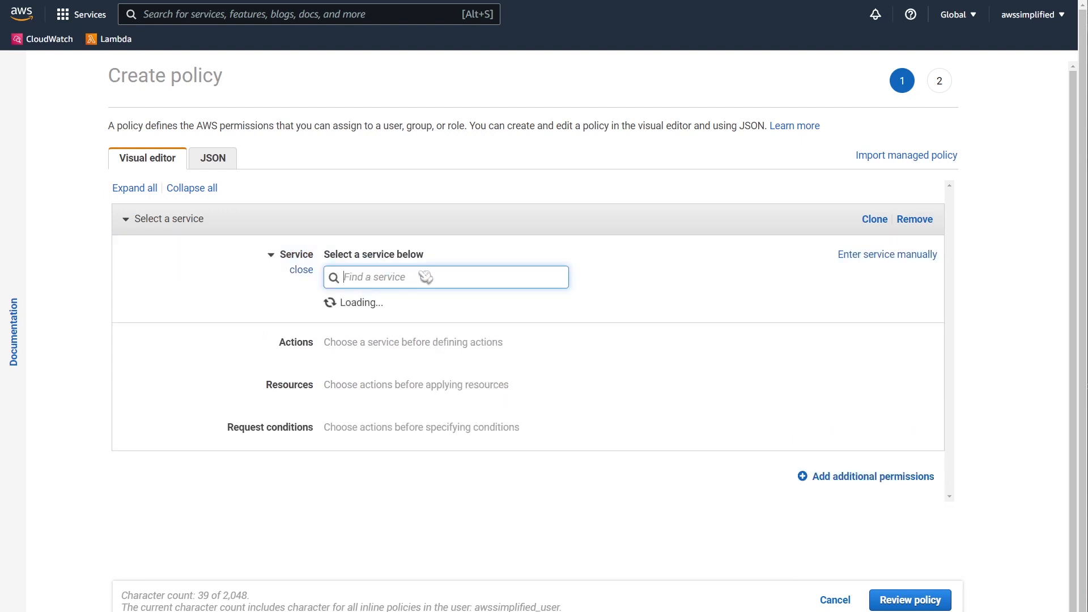
type("Bill")
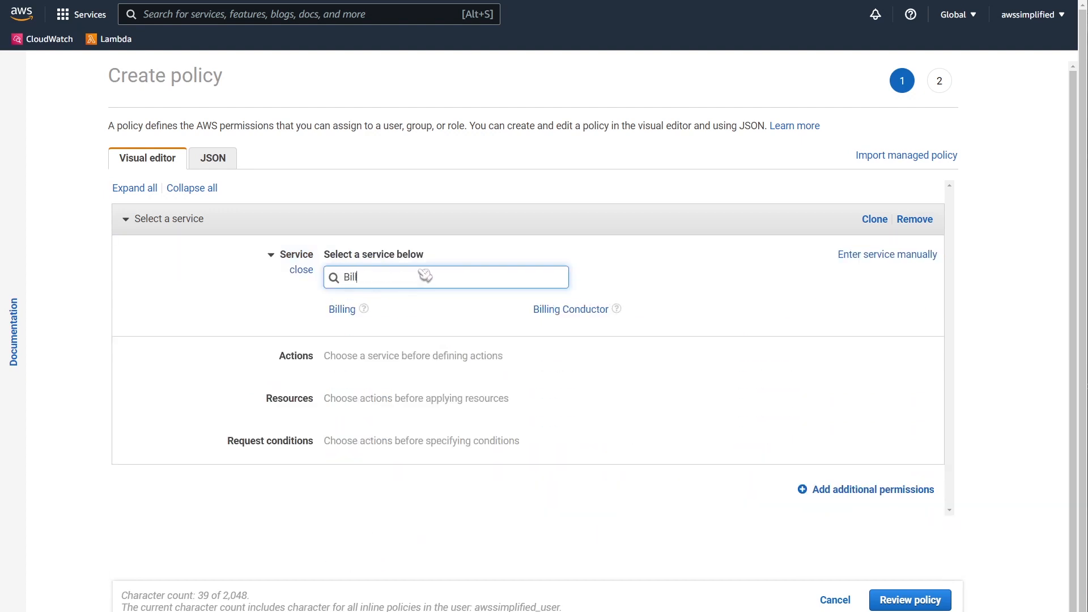
type("in")
left_click(342, 309)
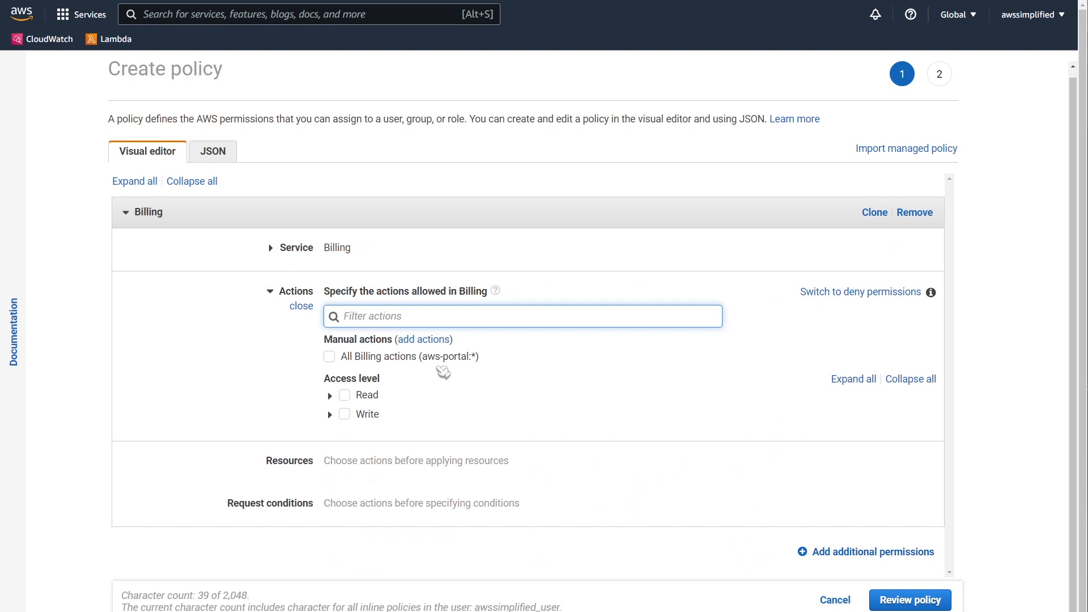
Expand the Read and Write access levels of the Billing actions and read the ViewAccount description
left_click(330, 396)
left_click(330, 529)
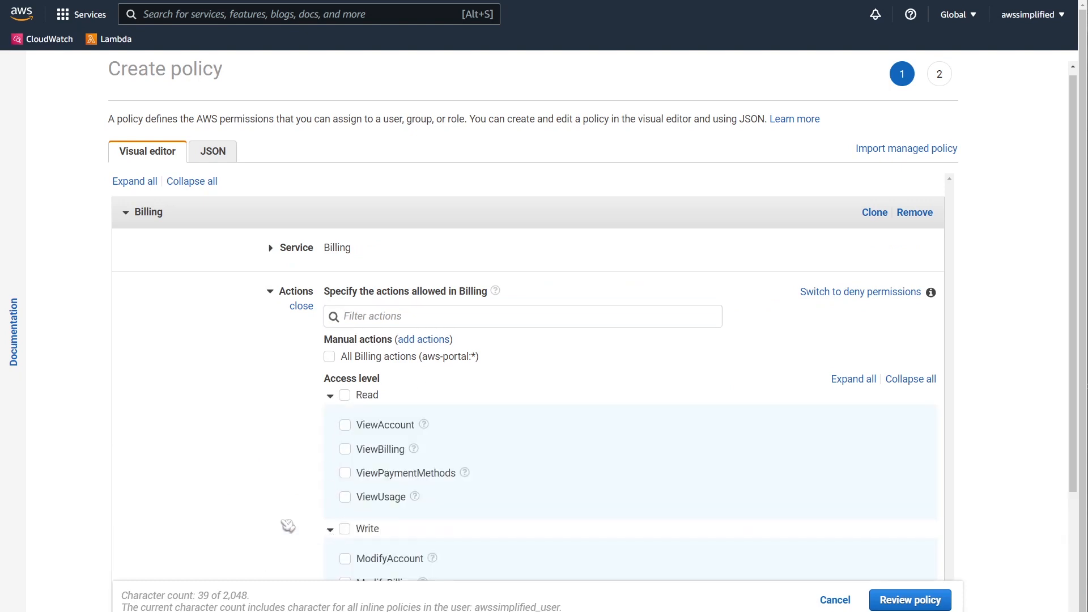
scroll(259, 464, "down", 3)
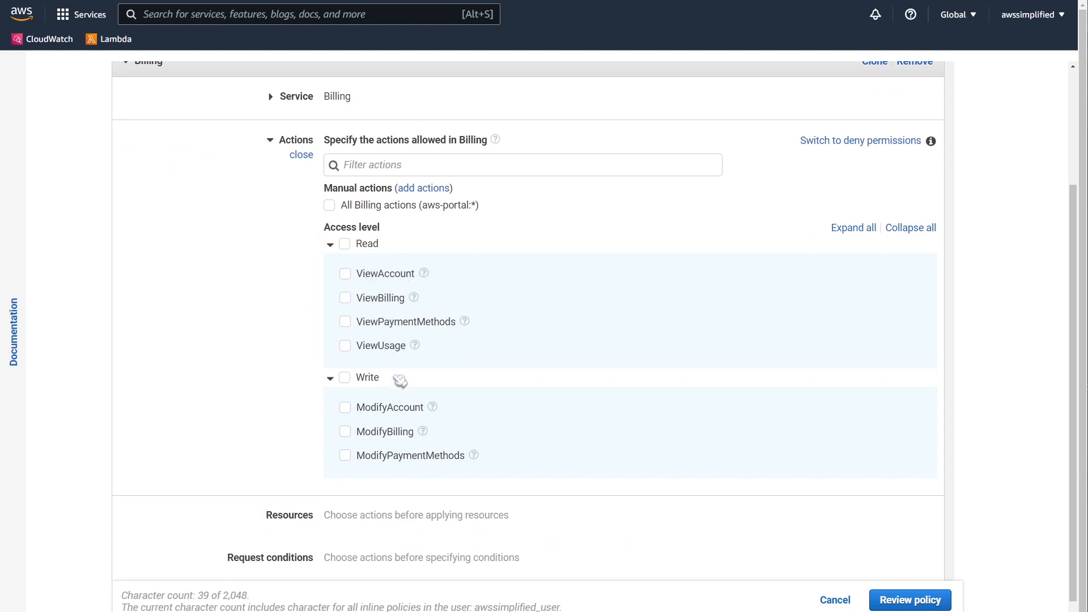
left_click(425, 273)
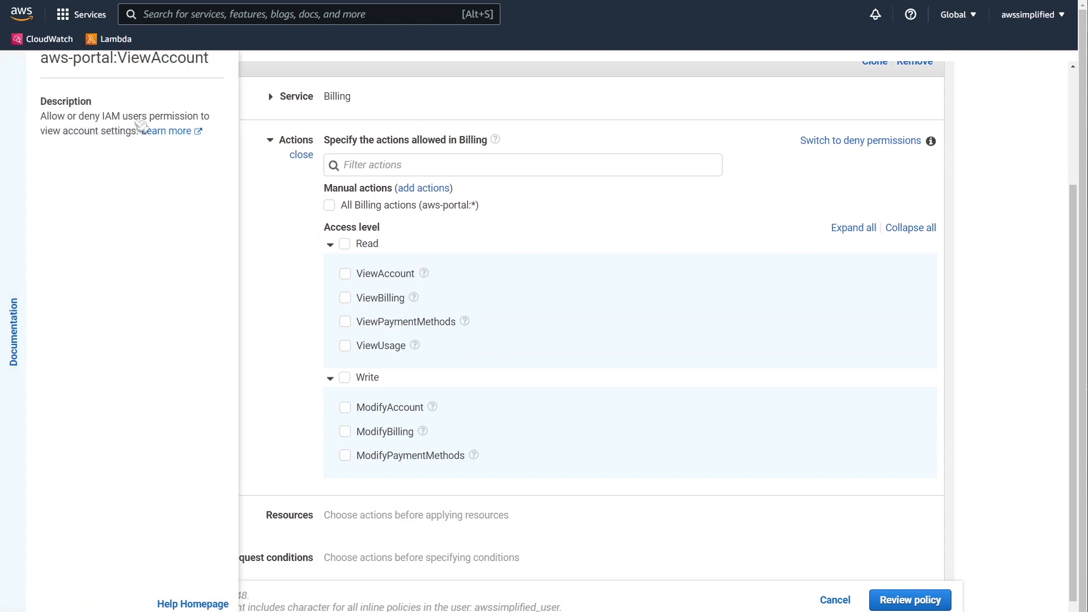
Allow the individual actions ViewBilling, ViewUsage and ModifyBilling, and read the ModifyBilling description
left_click(345, 299)
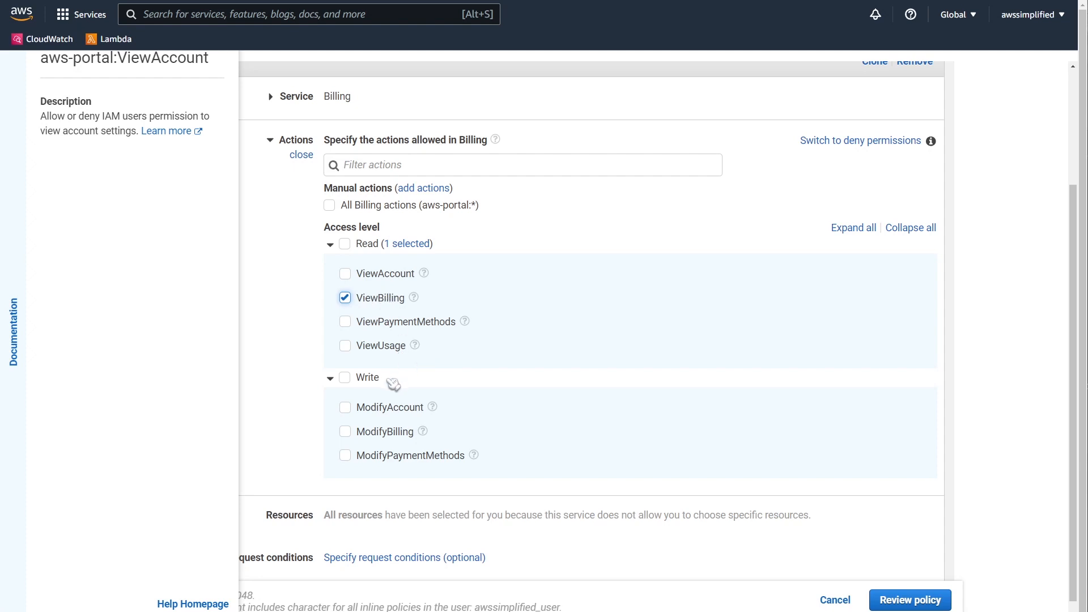
left_click(345, 345)
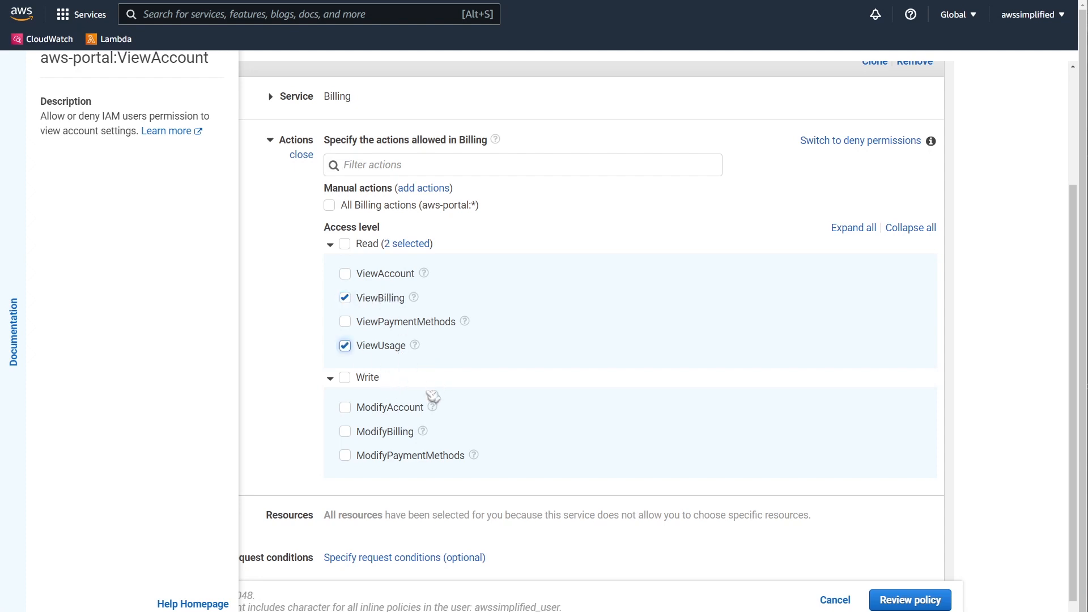
left_click(345, 431)
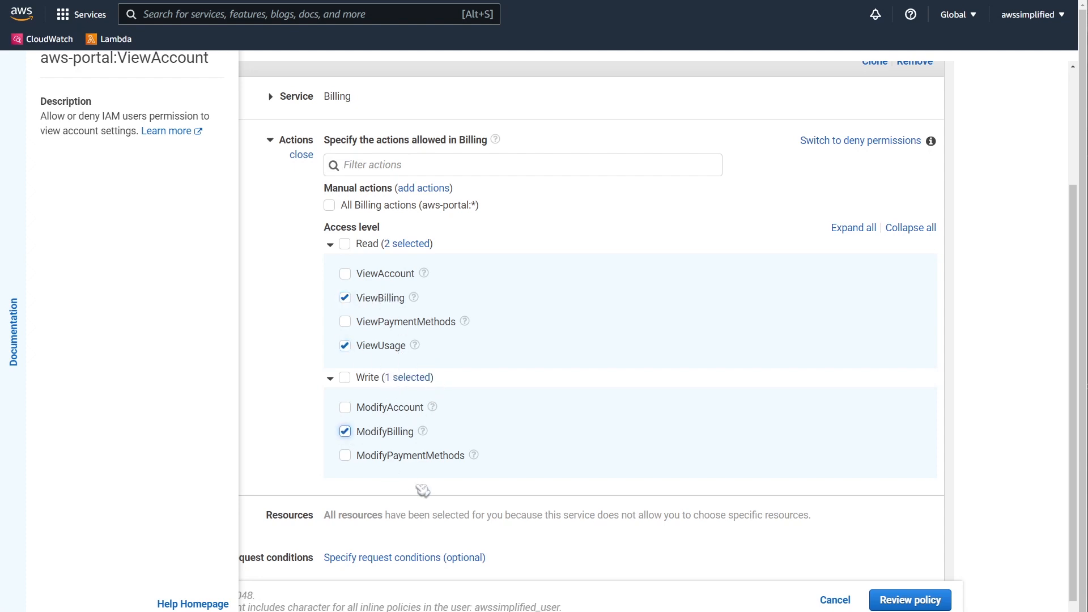
left_click(423, 432)
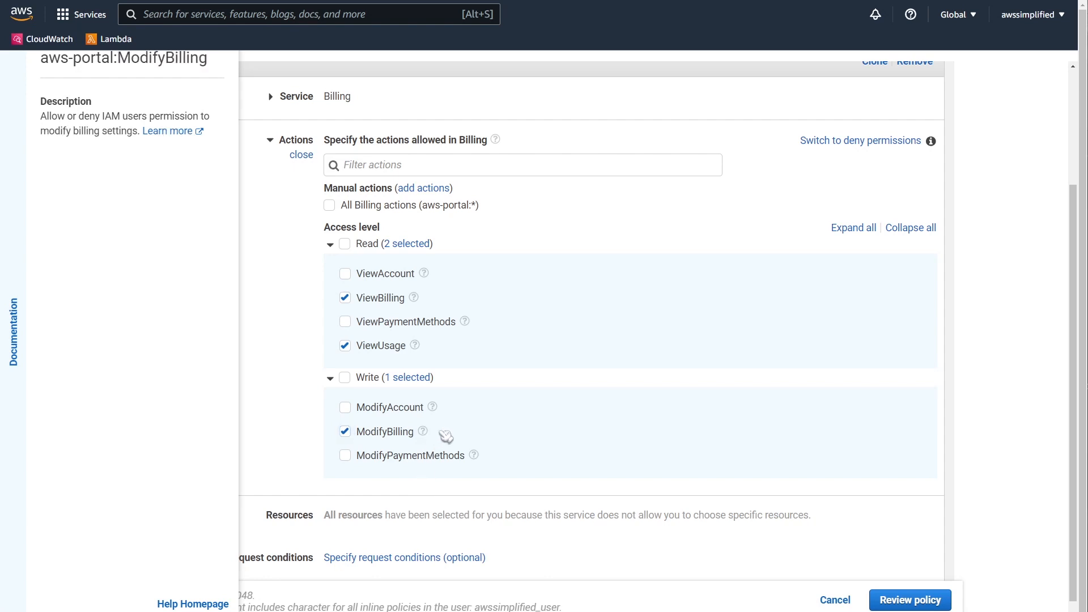
Allow all Billing actions (aws-portal:*) in the policy and proceed to its review
left_click(330, 206)
scroll(736, 538, "down", 1)
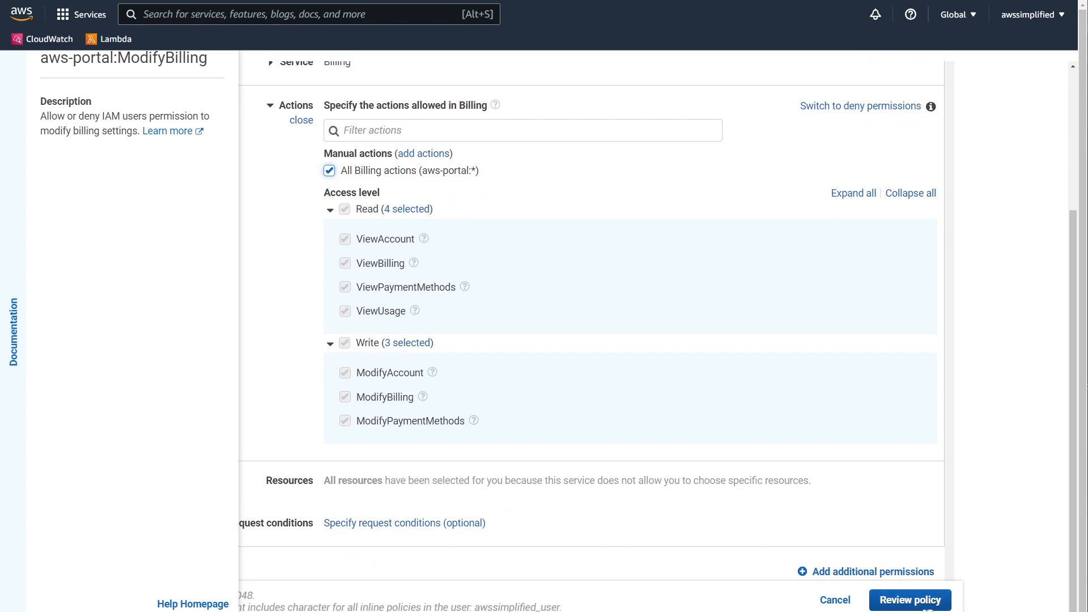
left_click(910, 600)
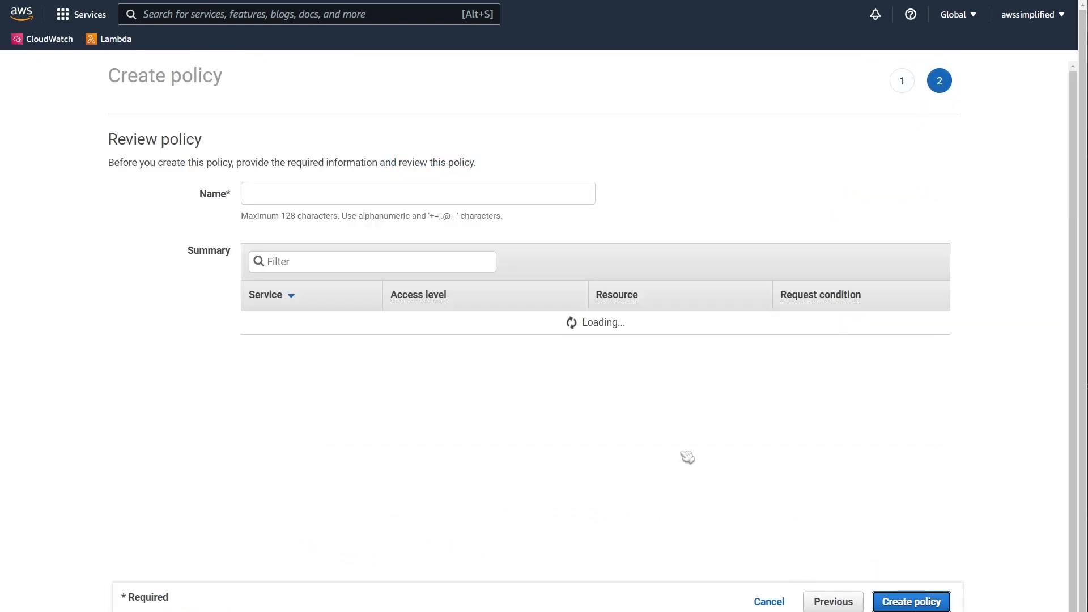
Name the inline policy BillingAccess and create it
left_click(399, 194)
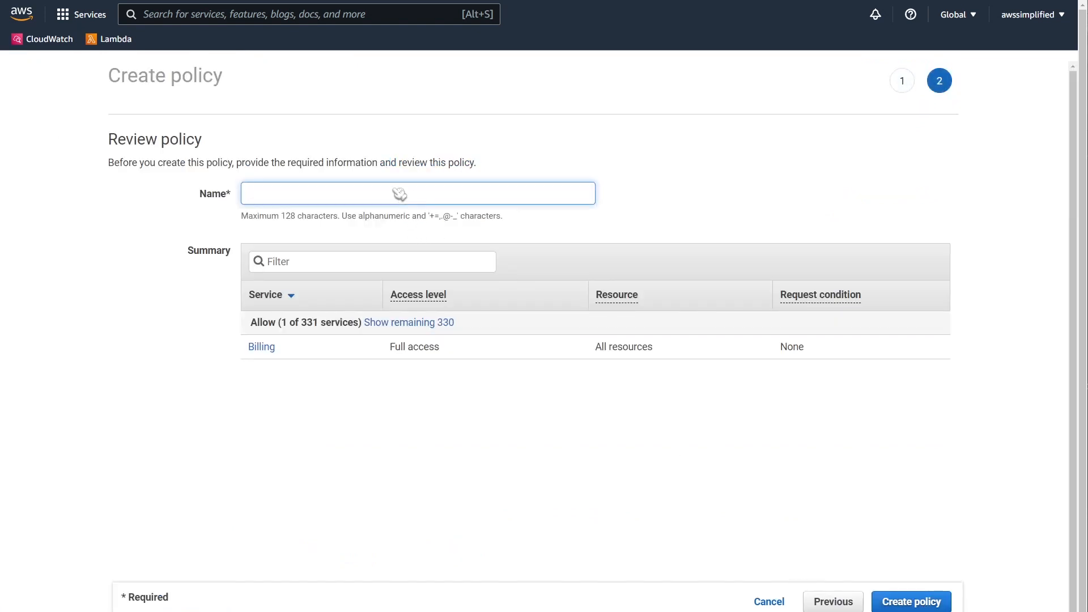
type("BillingAccess")
left_click(929, 601)
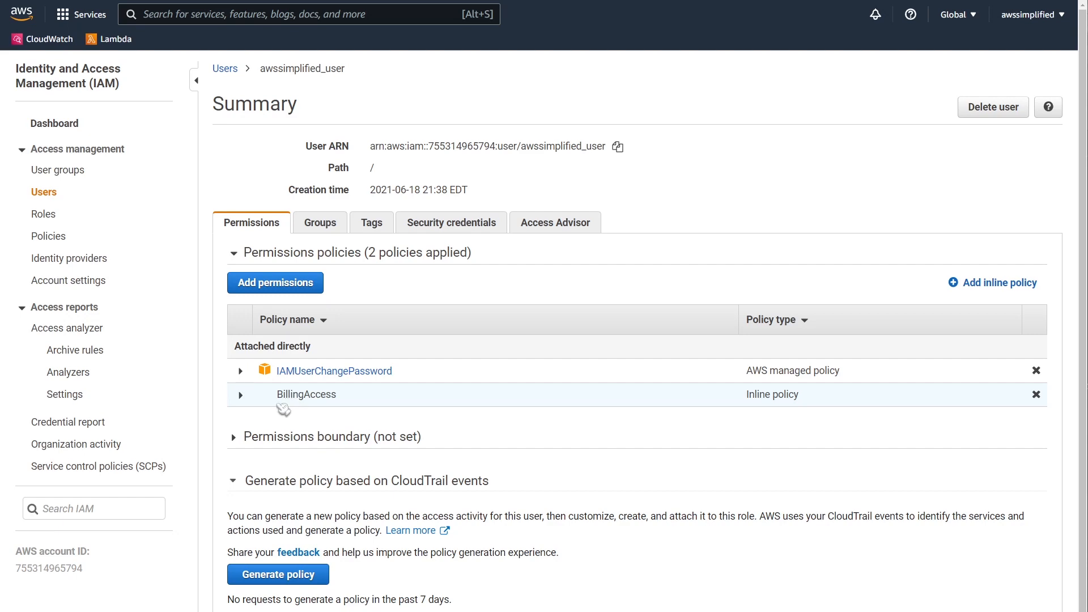
Reopen the Billing Dashboard in the IAM user's session to test the new policy, and return to the root account's console
key("alt+Tab")
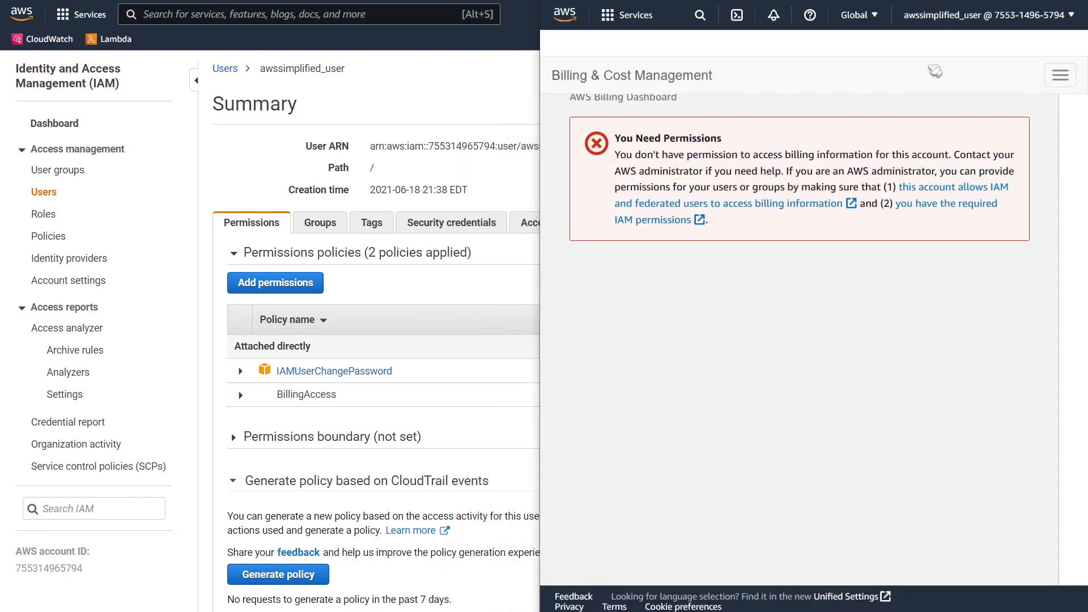
left_click(964, 22)
left_click(932, 197)
left_click(519, 271)
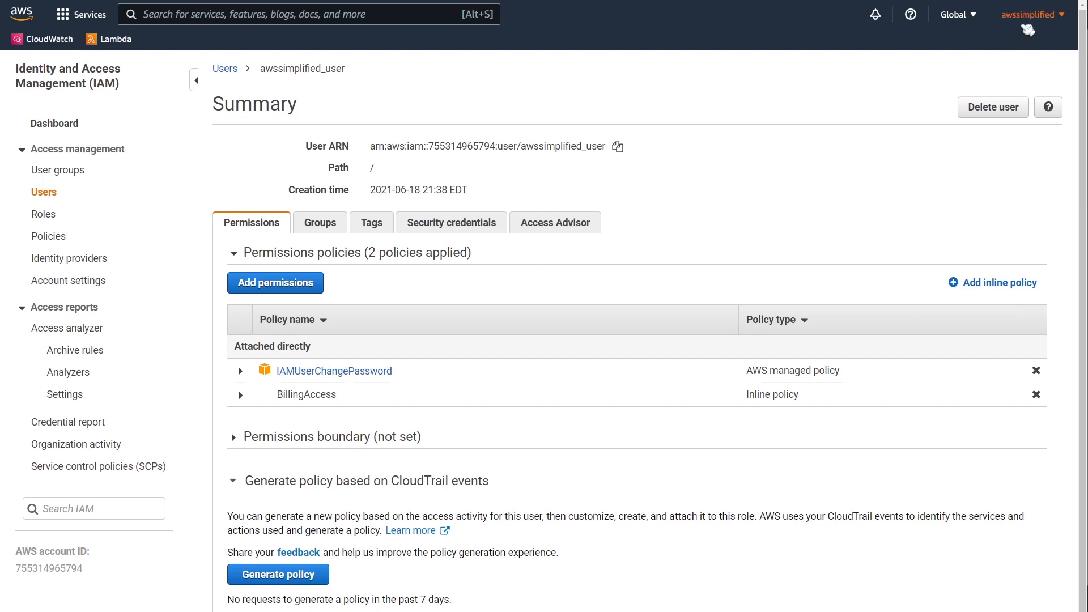
Open the root account's Account page and check the status under IAM User and Role Access to Billing Information
left_click(1029, 24)
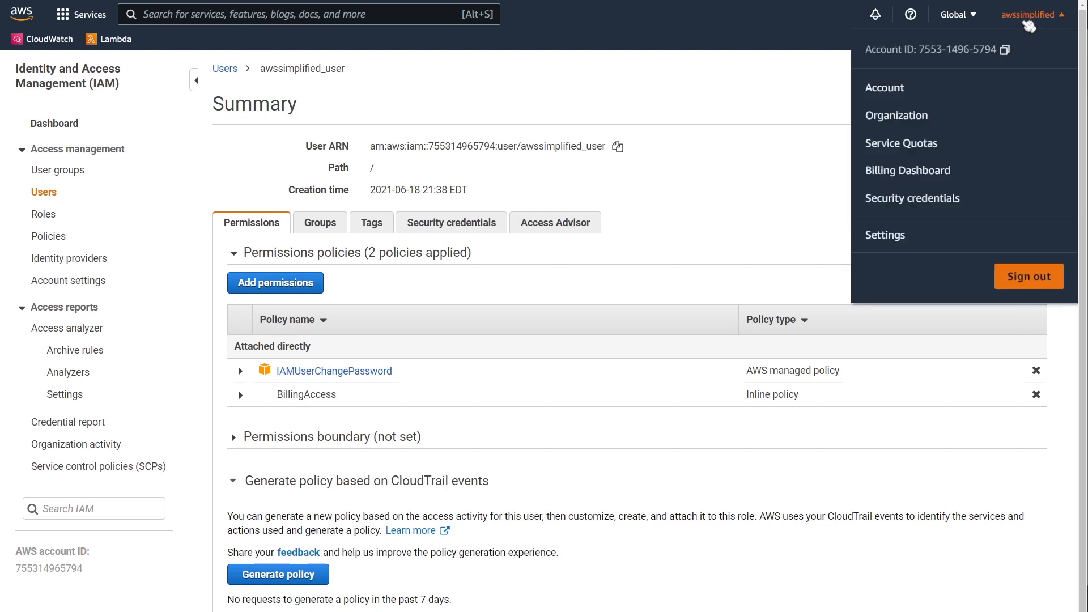
left_click(890, 90)
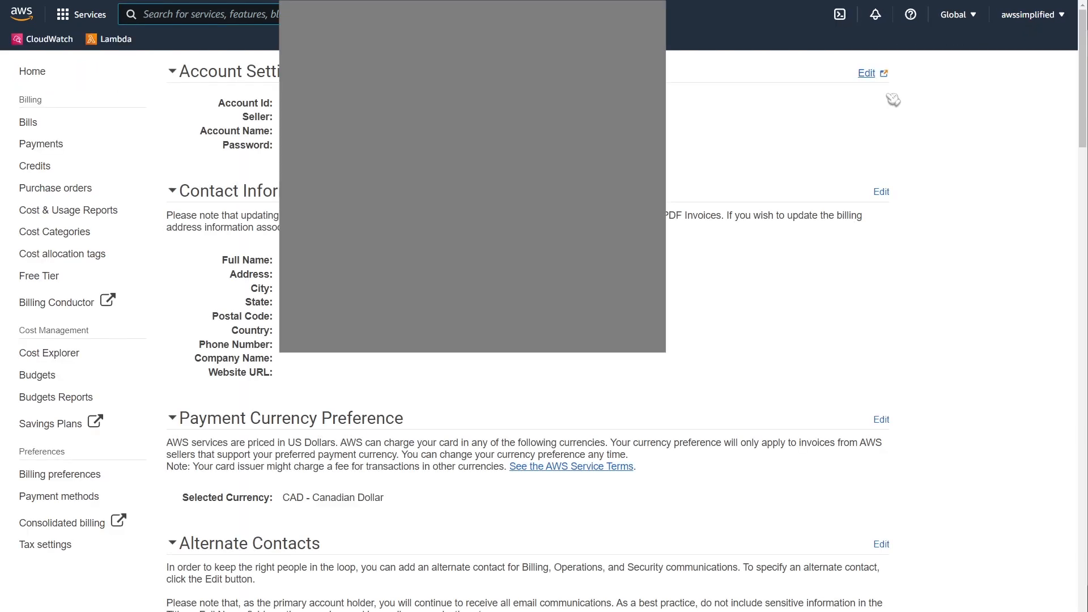
scroll(893, 100, "down", 10)
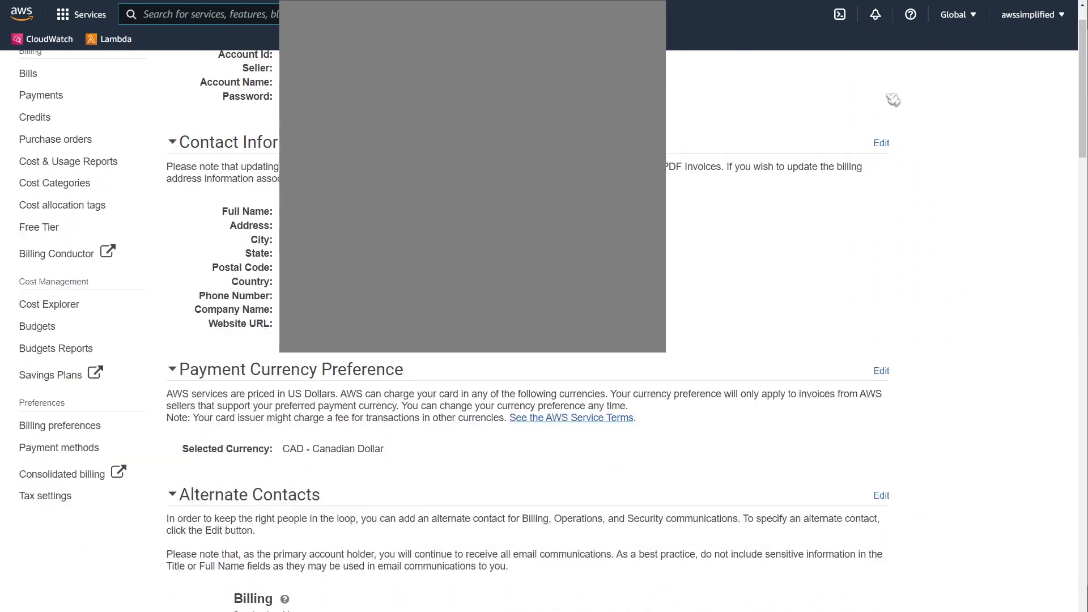
scroll(870, 132, "down", 13)
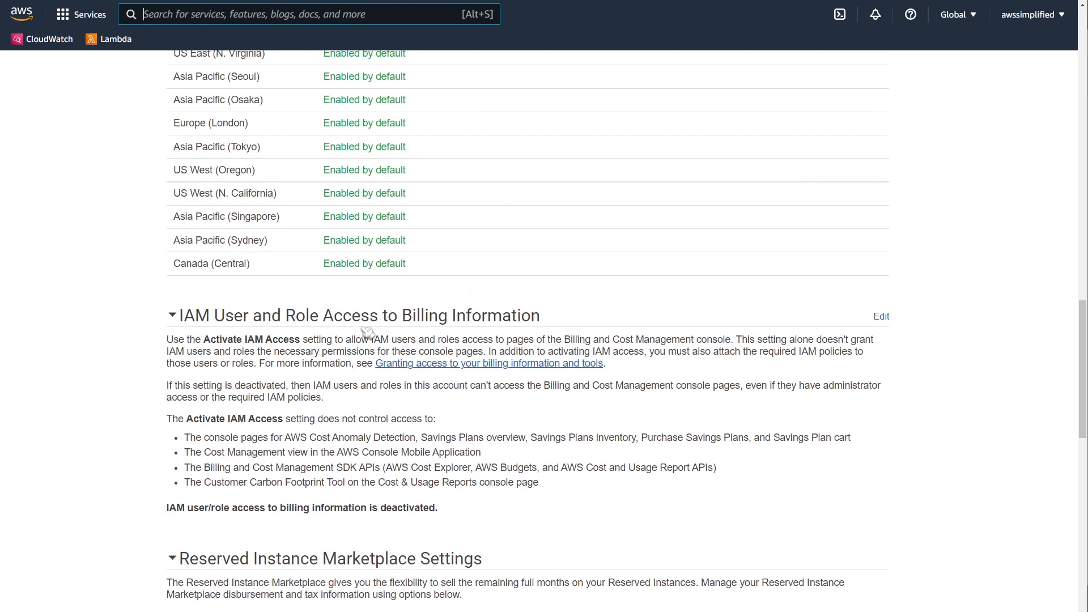
scroll(494, 327, "down", 1)
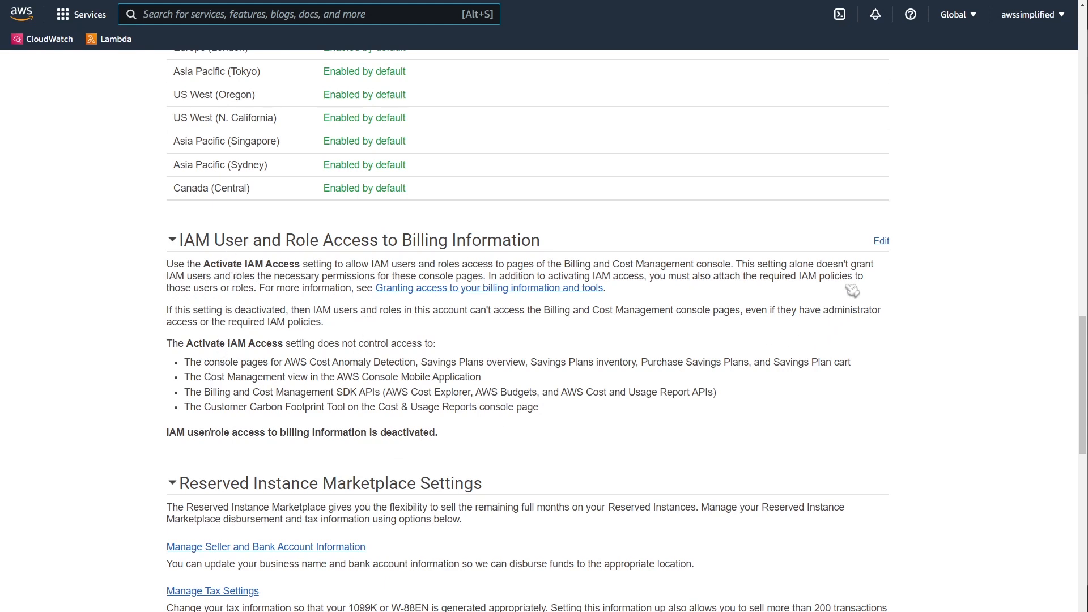
left_click_drag(167, 438, 387, 438)
left_click_drag(382, 437, 481, 438)
left_click(483, 438)
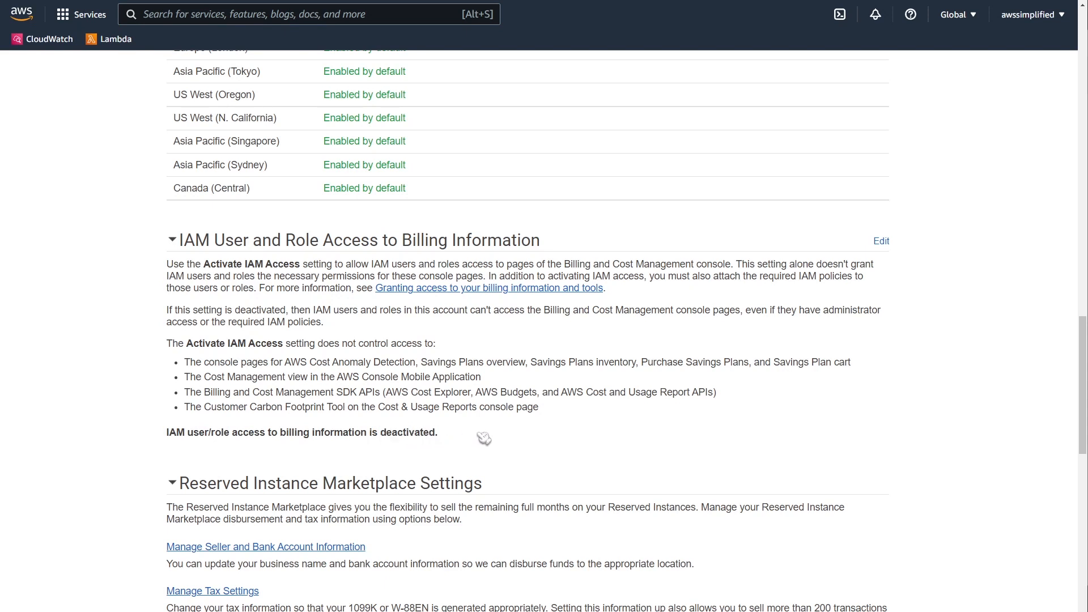
Edit the IAM User and Role Access to Billing Information setting to activate IAM access, and save the update
left_click(882, 242)
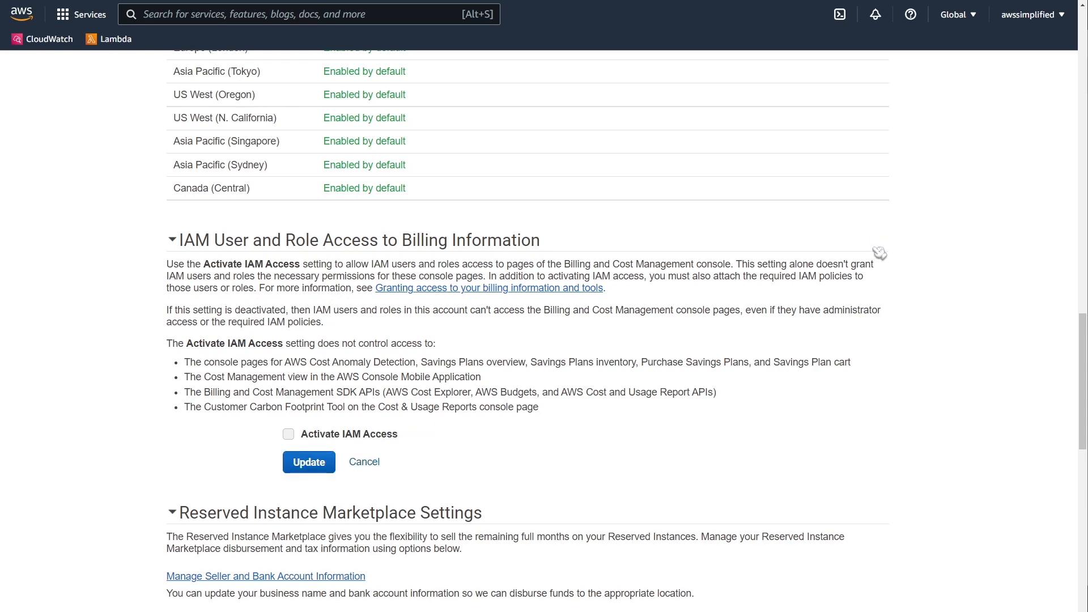
left_click(289, 434)
left_click(309, 463)
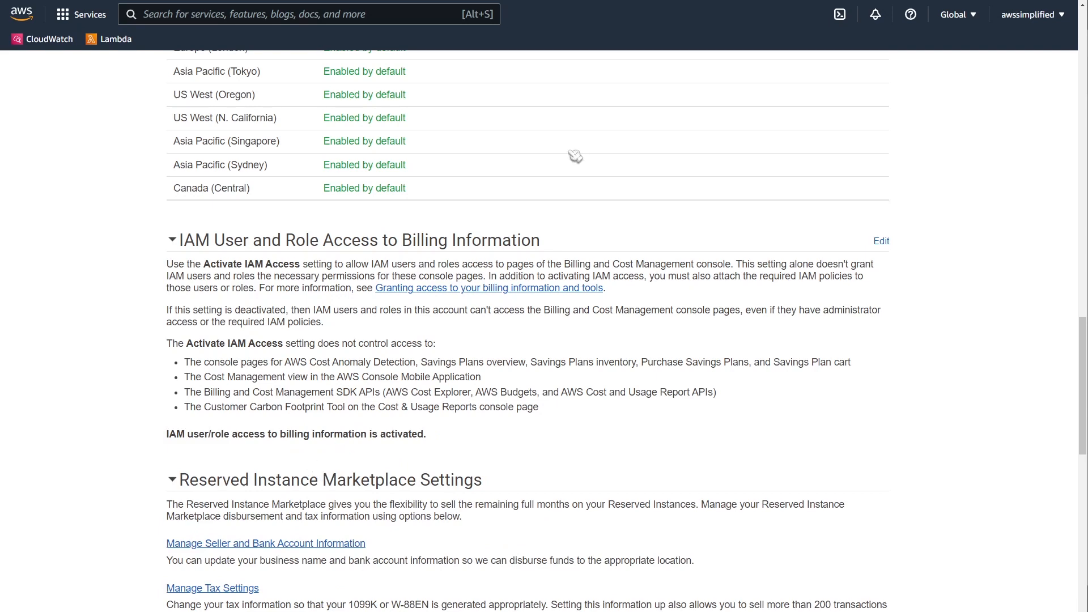
Switch to the IAM user's session and reload the Billing Dashboard to check access
key("alt+Tab")
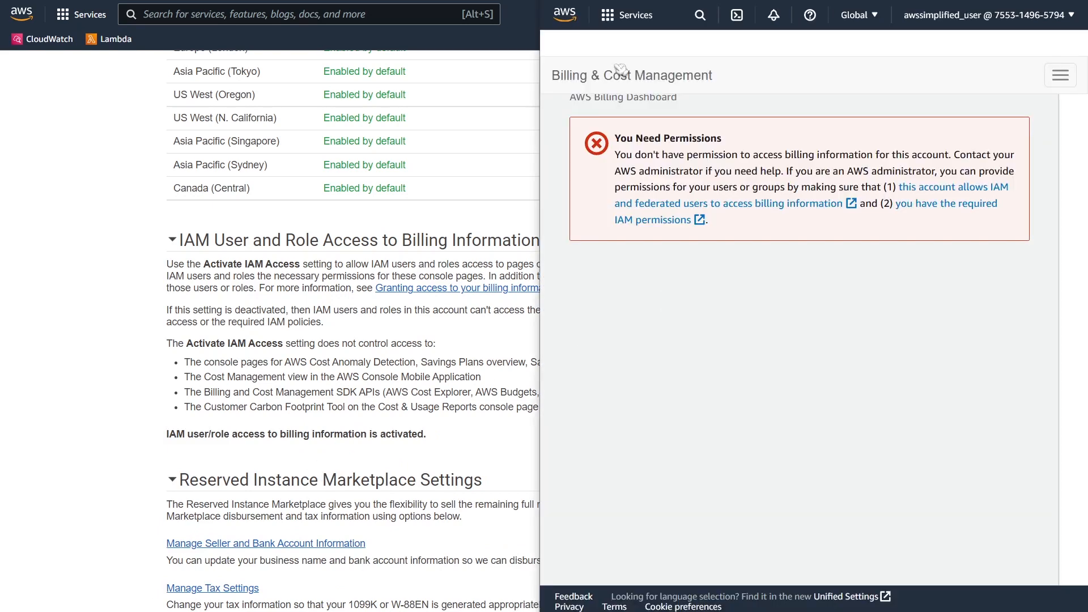
key("F5")
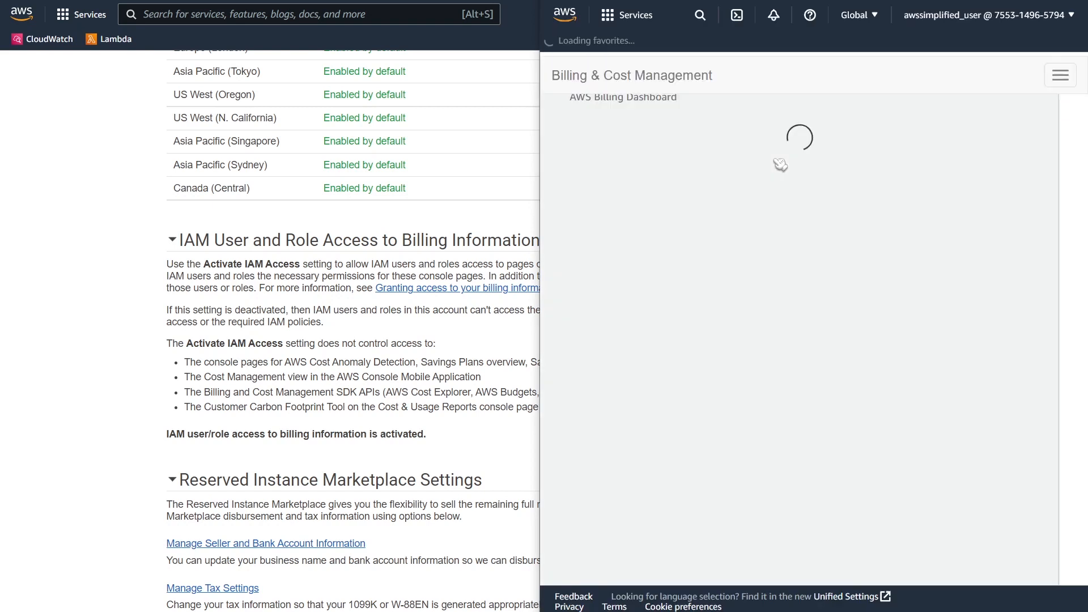